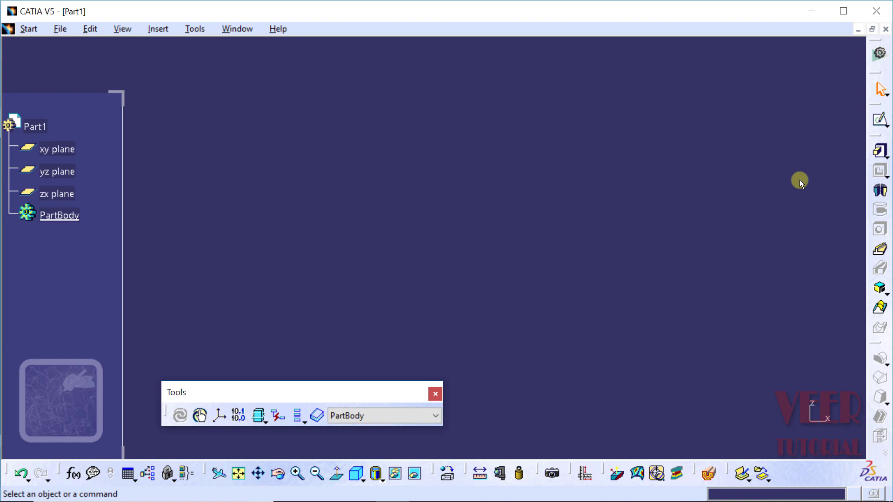
Fit all and switch to an isometric view, then open Sketch.1 on the xy plane
{"action": "left_click", "coordinate": [238, 476]}
{"action": "left_click", "coordinate": [238, 476]}
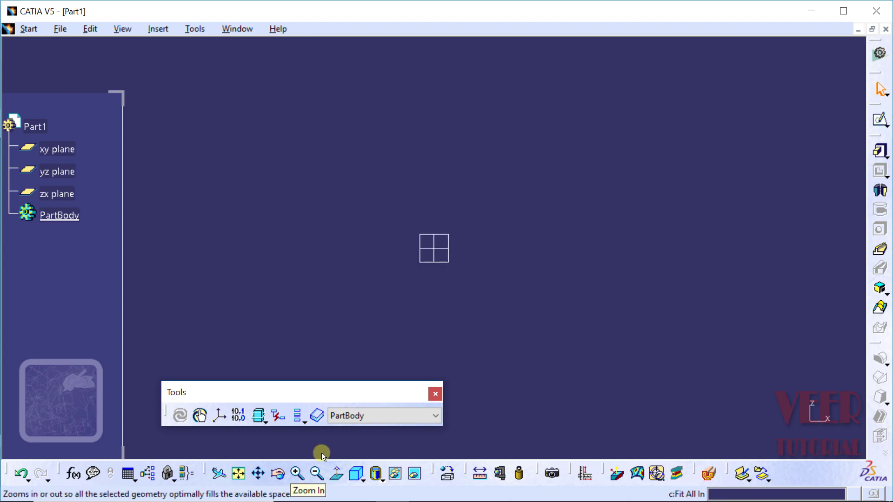
{"action": "left_click", "coordinate": [361, 464]}
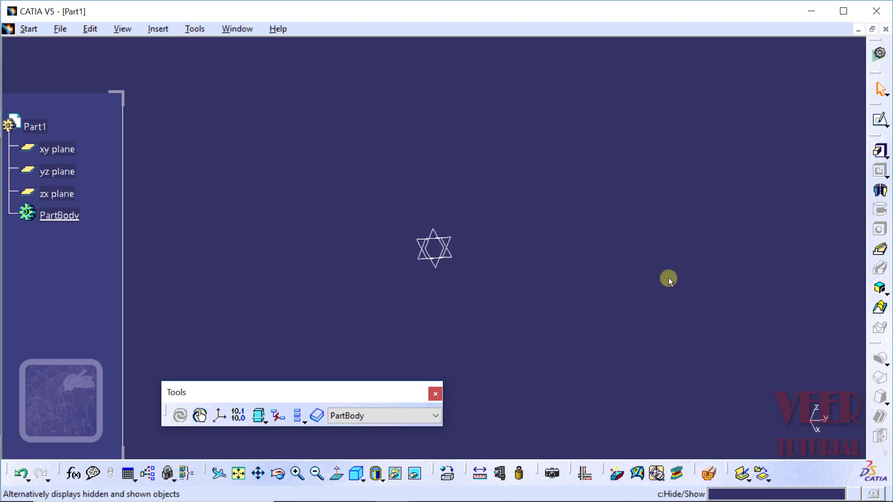
{"action": "left_click", "coordinate": [880, 120]}
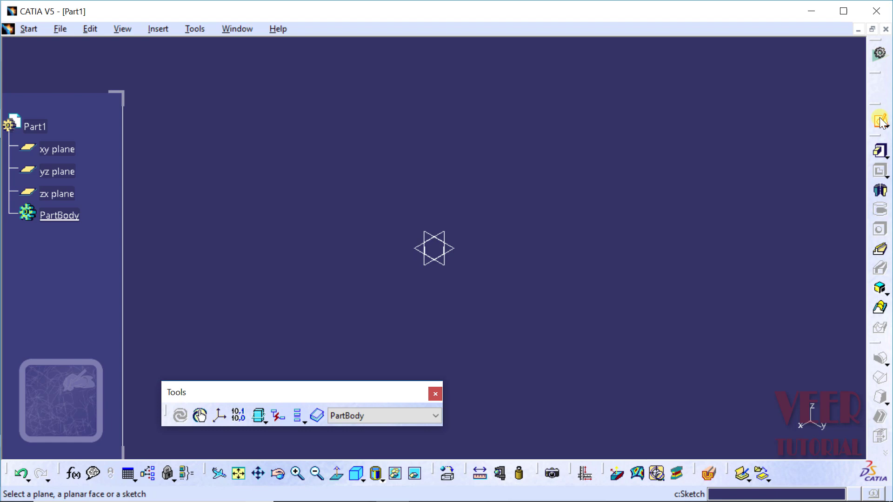
{"action": "left_click", "coordinate": [450, 251]}
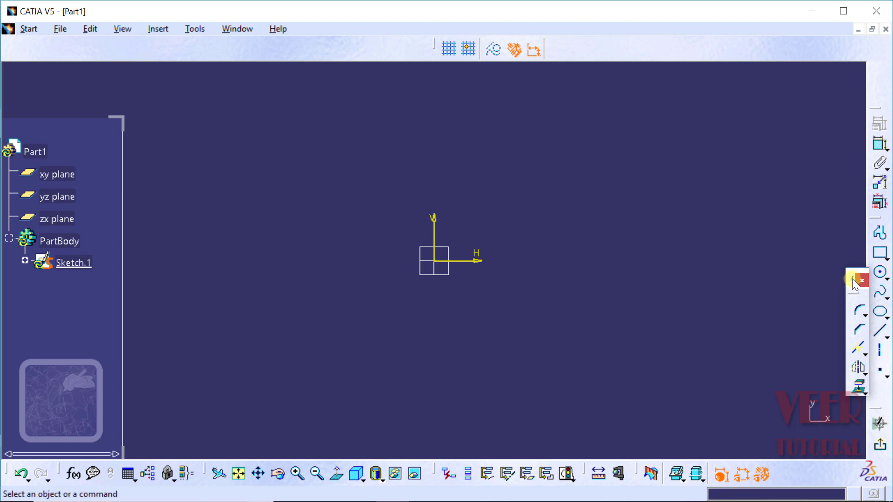
{"action": "left_click_drag", "start_coordinate": [852, 278], "coordinate": [880, 354]}
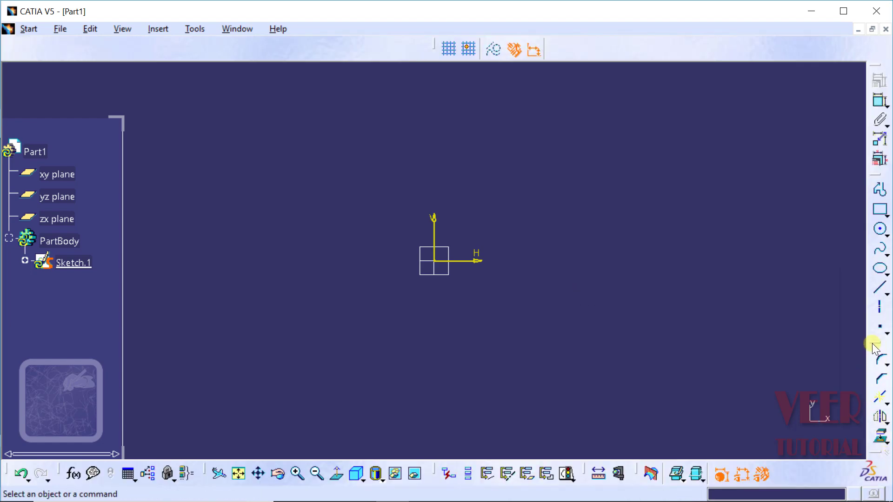
{"action": "left_click_drag", "start_coordinate": [846, 342], "coordinate": [847, 342]}
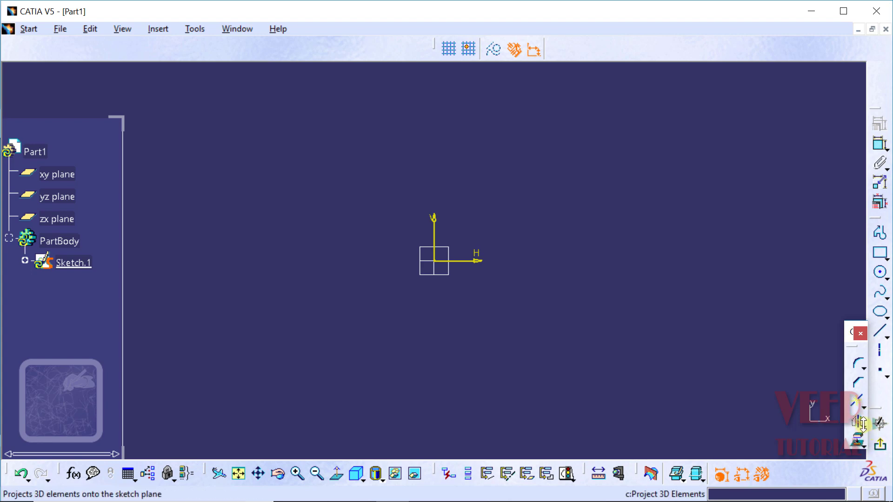
{"action": "left_click", "coordinate": [862, 424]}
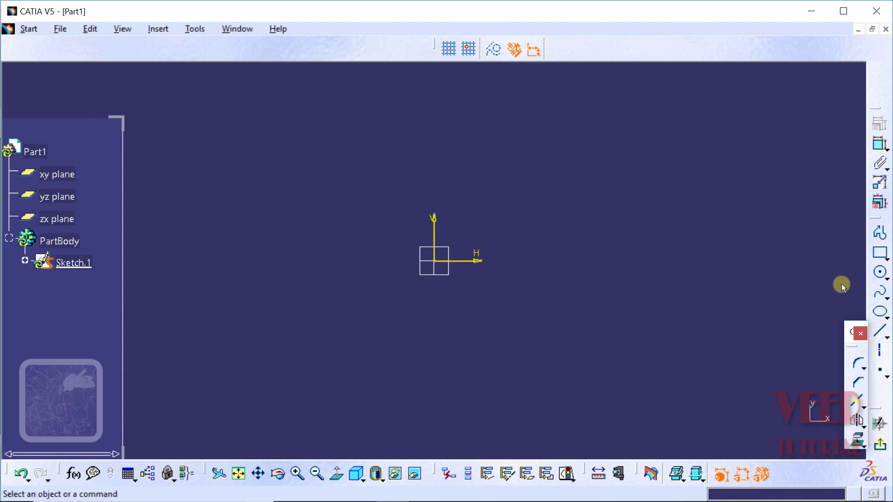
Draw a rectangle with both corners placed above and left of the origin
{"action": "left_click", "coordinate": [886, 256]}
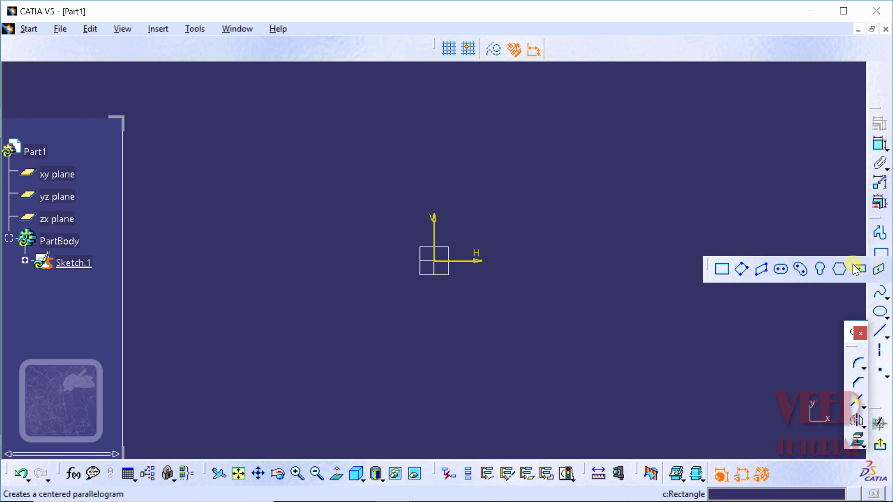
{"action": "left_click", "coordinate": [722, 268]}
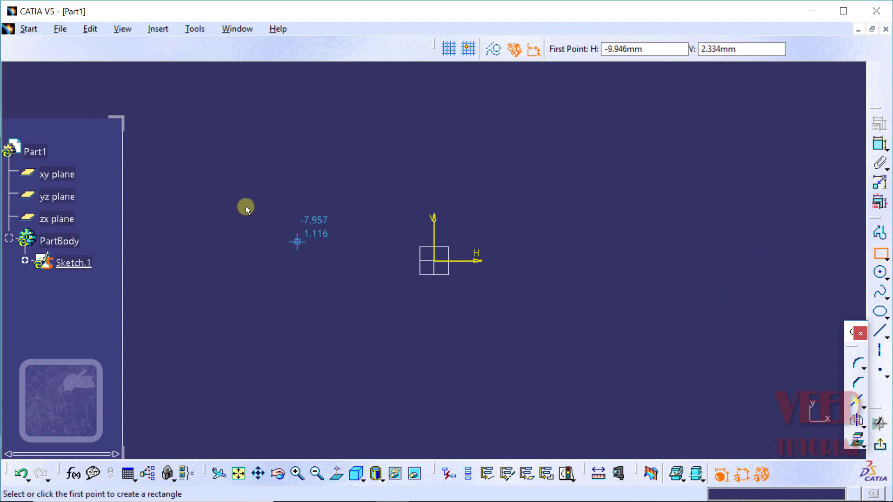
{"action": "left_click", "coordinate": [217, 163]}
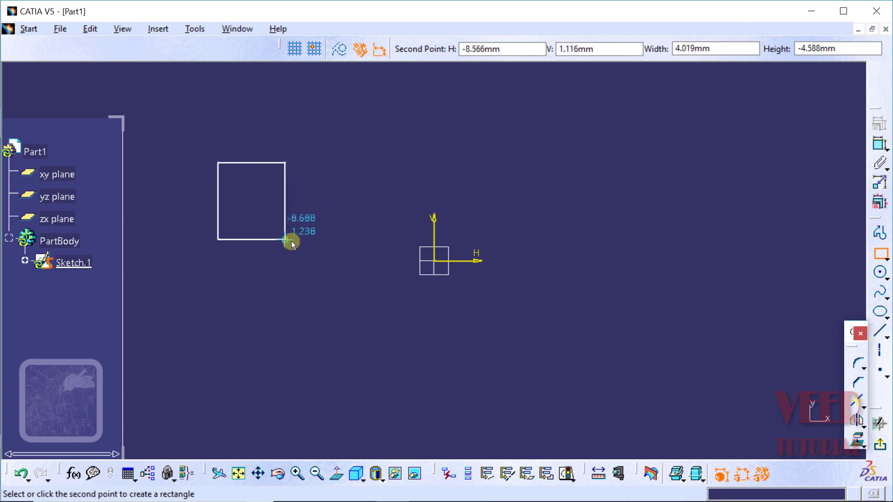
{"action": "left_click", "coordinate": [287, 229]}
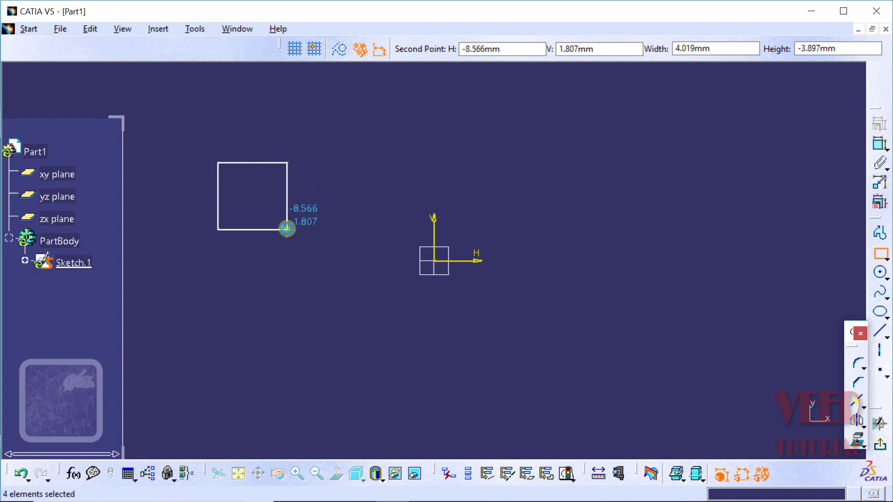
Mirror the rectangle across the V axis to copy it right of the origin
{"action": "left_click", "coordinate": [620, 270]}
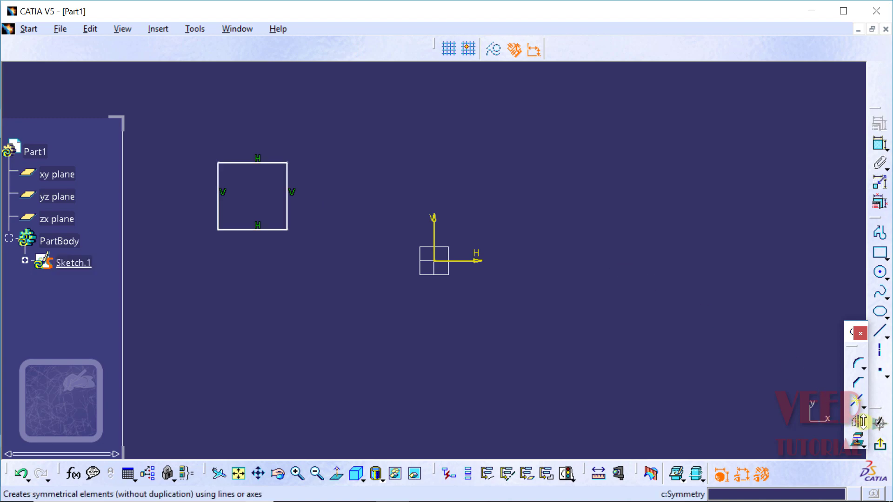
{"action": "left_click", "coordinate": [863, 424]}
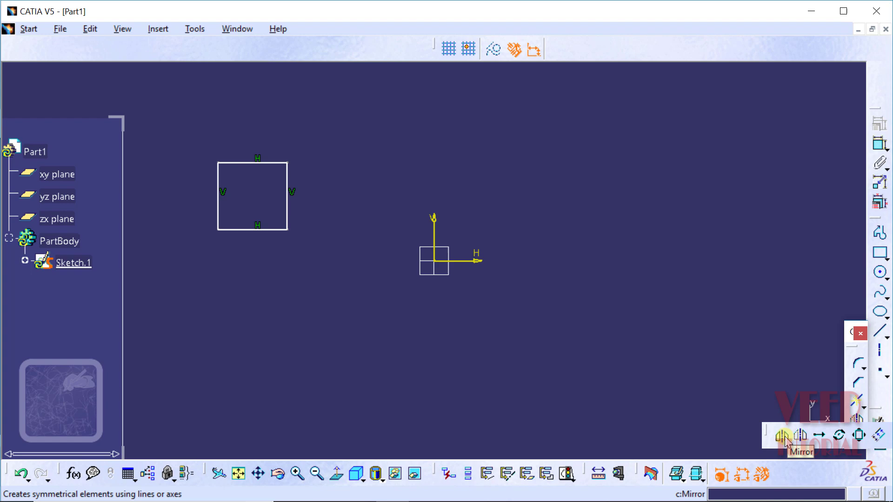
{"action": "left_click", "coordinate": [783, 437]}
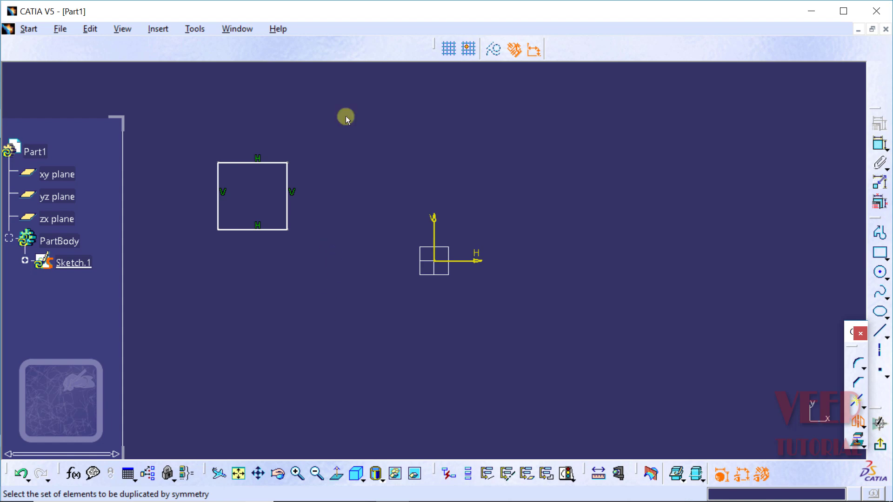
{"action": "left_click_drag", "start_coordinate": [345, 115], "coordinate": [154, 309]}
{"action": "left_click_drag", "start_coordinate": [154, 253], "coordinate": [154, 254]}
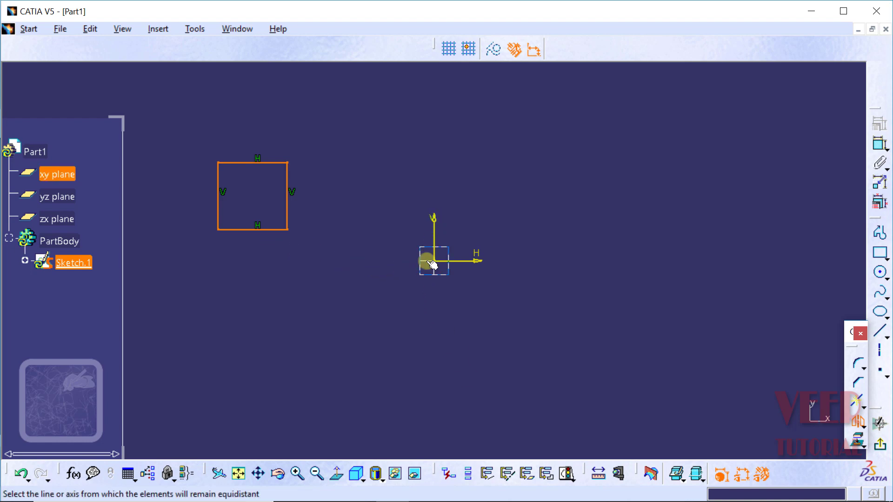
{"action": "left_click", "coordinate": [439, 236]}
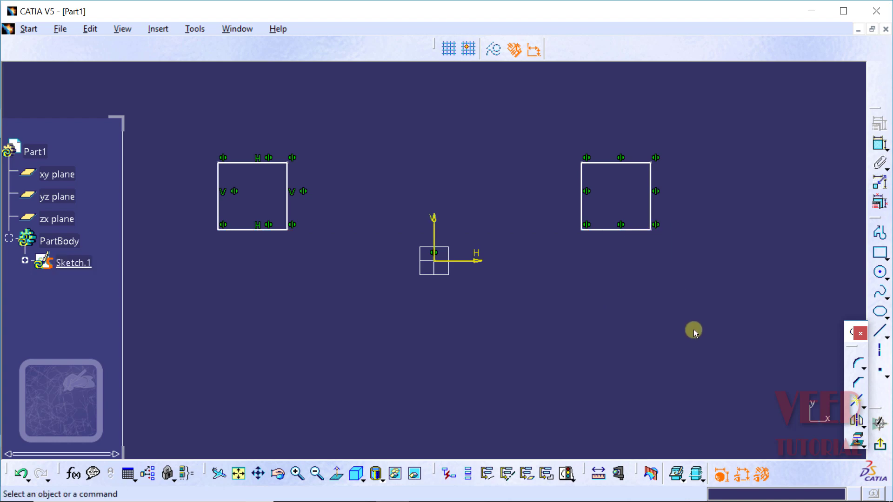
Mirror both rectangles across the H axis to add two copies below it
{"action": "left_click", "coordinate": [861, 424]}
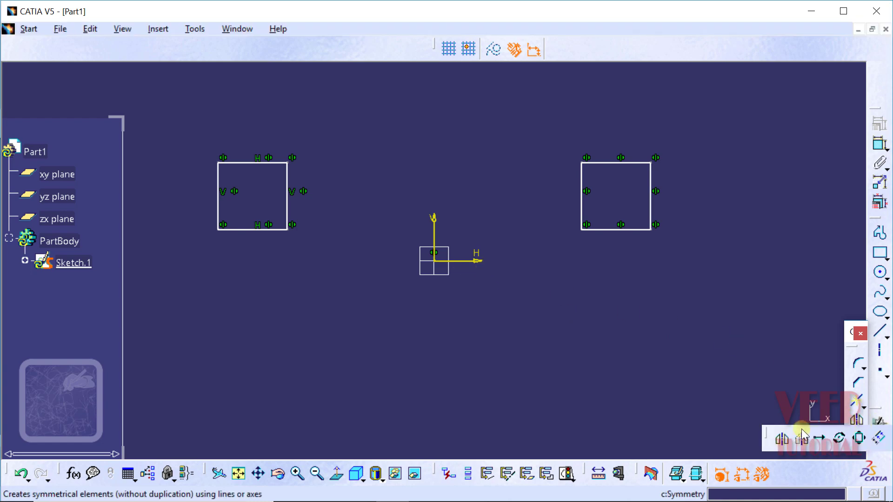
{"action": "left_click", "coordinate": [780, 441]}
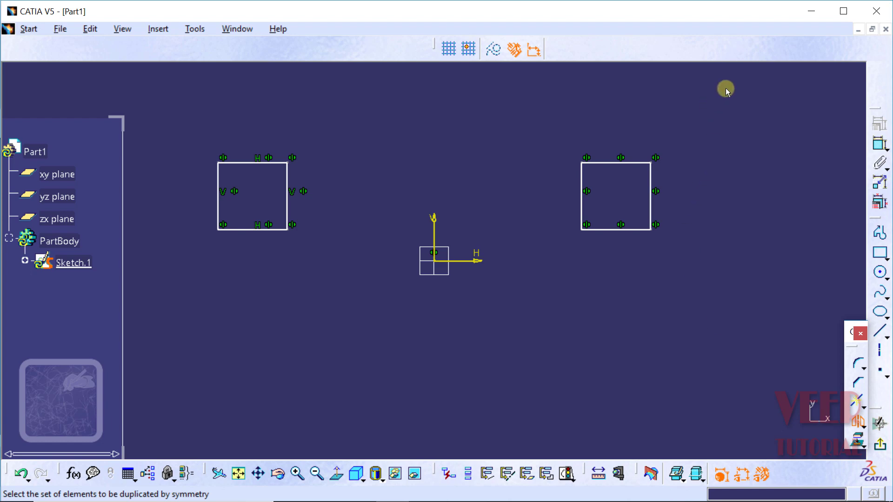
{"action": "left_click_drag", "start_coordinate": [725, 88], "coordinate": [639, 207]}
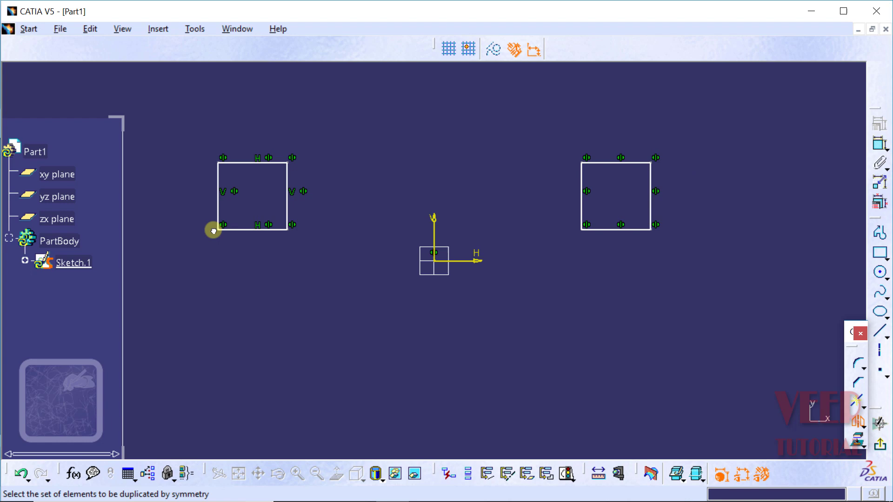
{"action": "left_click_drag", "start_coordinate": [213, 231], "coordinate": [193, 247]}
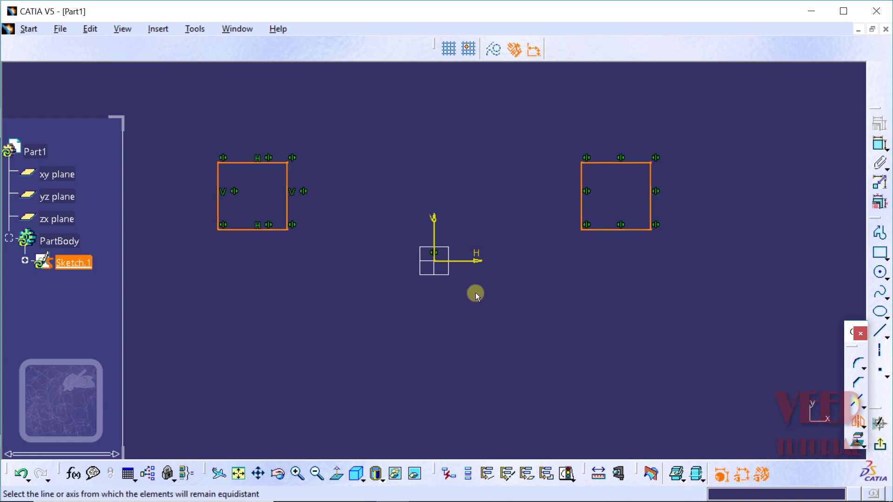
{"action": "left_click", "coordinate": [472, 261]}
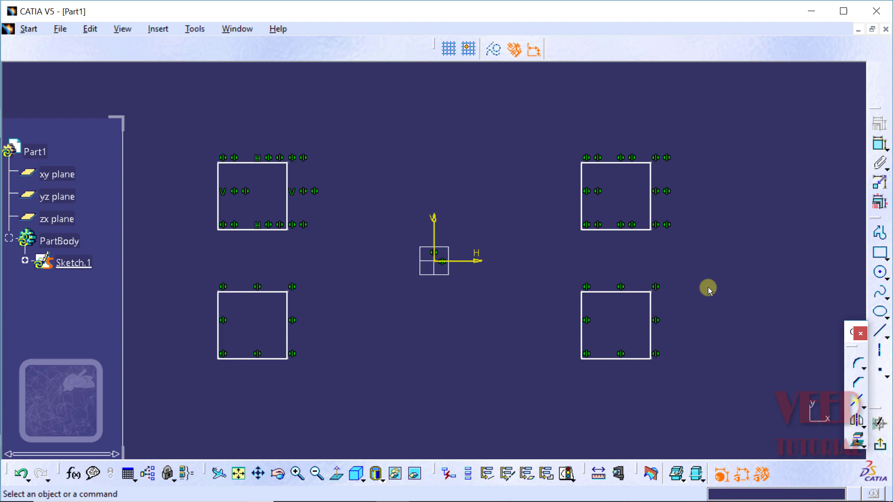
Undo both mirror operations and draw a long inclined line crossing right of the origin
{"action": "left_click", "coordinate": [18, 473]}
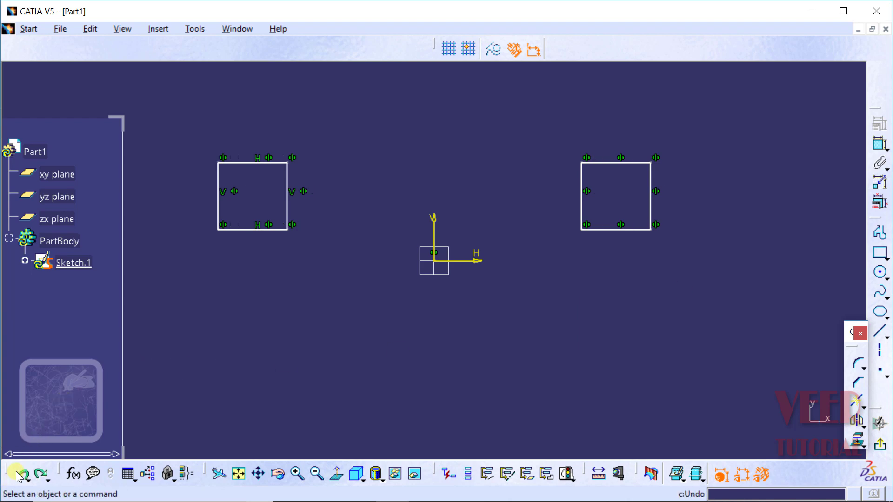
{"action": "left_click", "coordinate": [18, 474]}
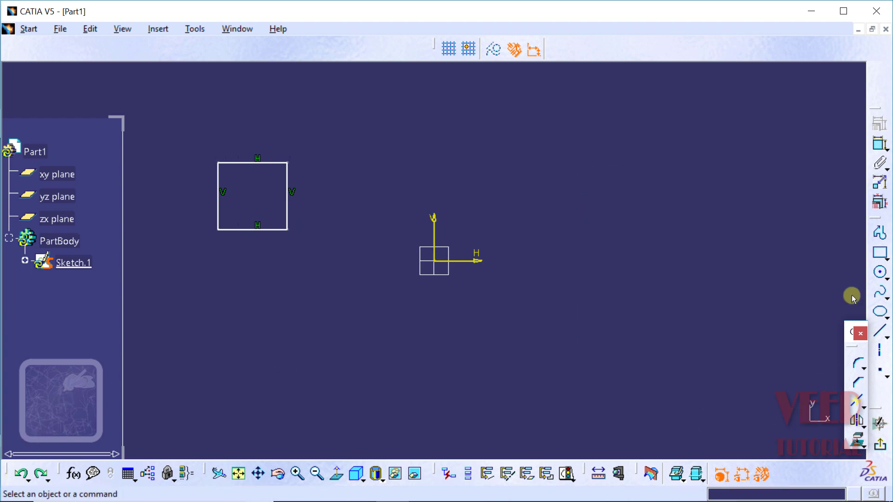
{"action": "left_click", "coordinate": [882, 331]}
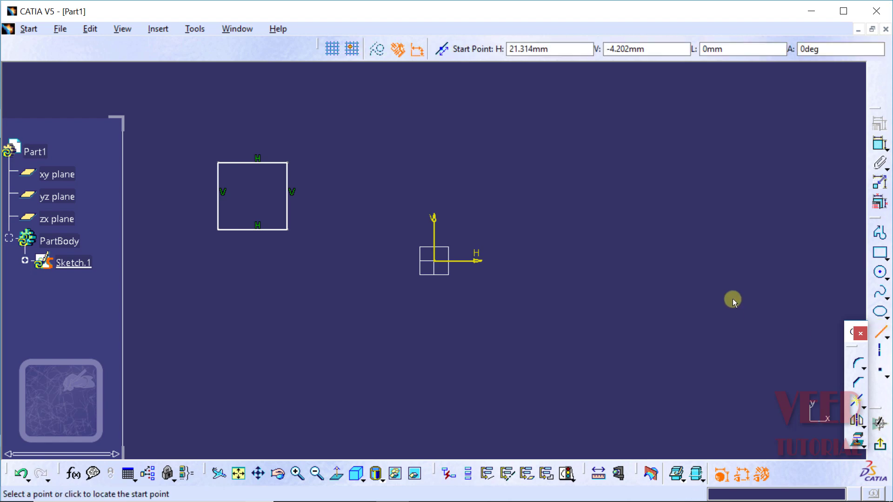
{"action": "left_click", "coordinate": [596, 103]}
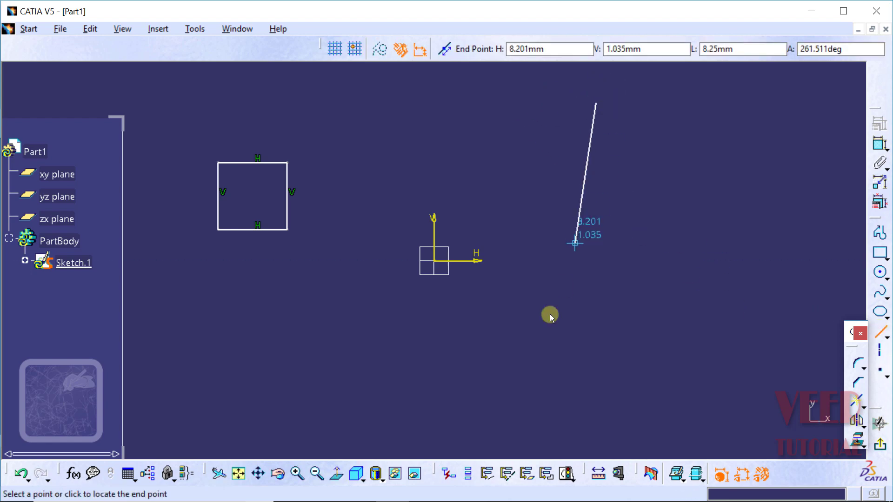
{"action": "left_click", "coordinate": [412, 425]}
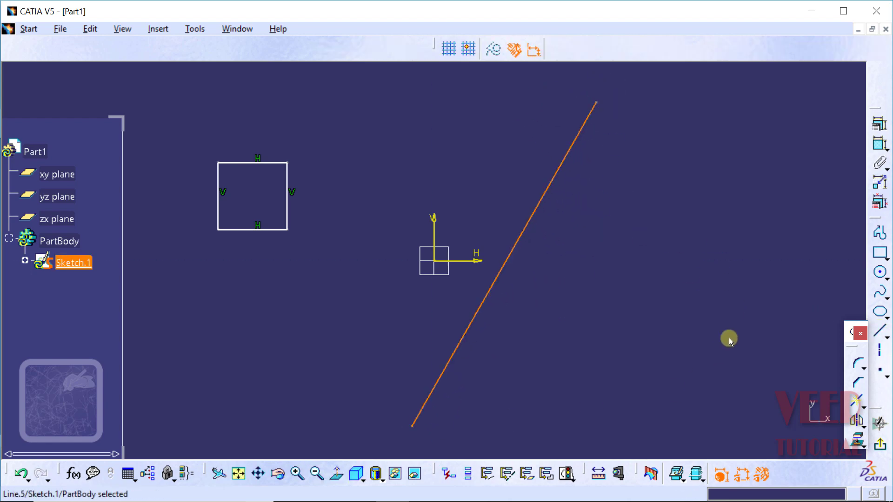
Mirror the rectangle across the inclined line, creating a tilted copy at the lower right
{"action": "left_click", "coordinate": [864, 424]}
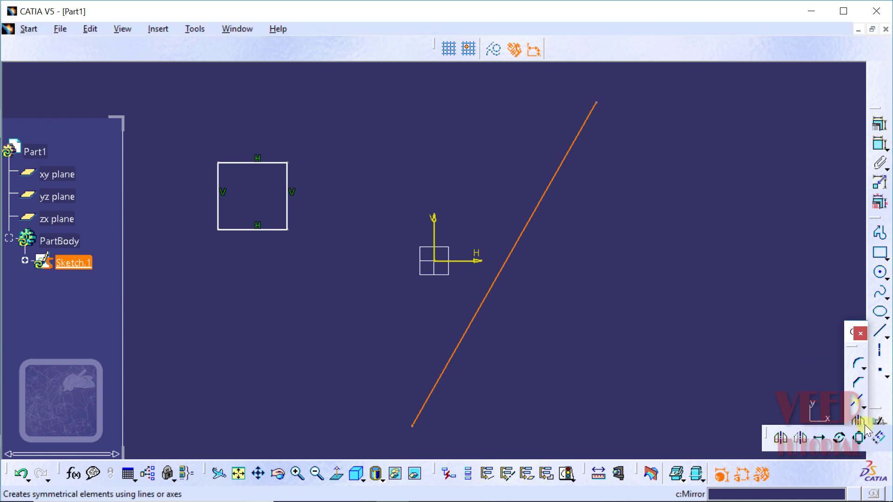
{"action": "left_click", "coordinate": [780, 439]}
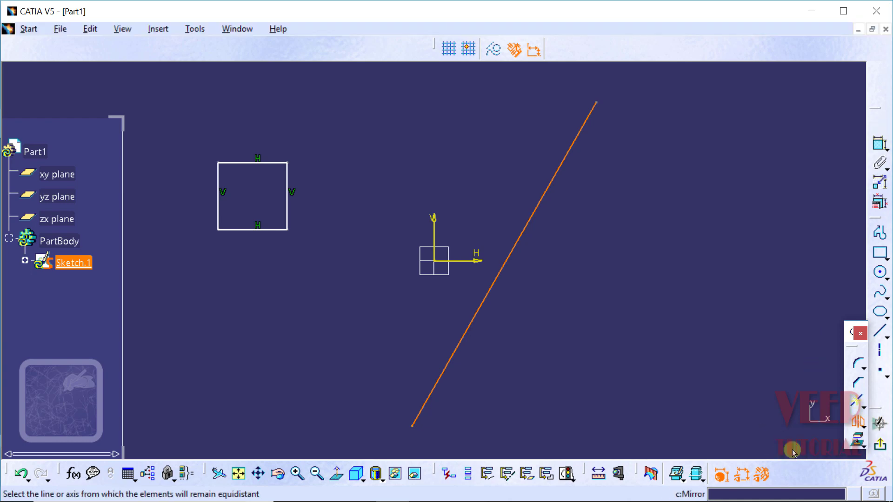
{"action": "left_click_drag", "start_coordinate": [323, 113], "coordinate": [187, 270]}
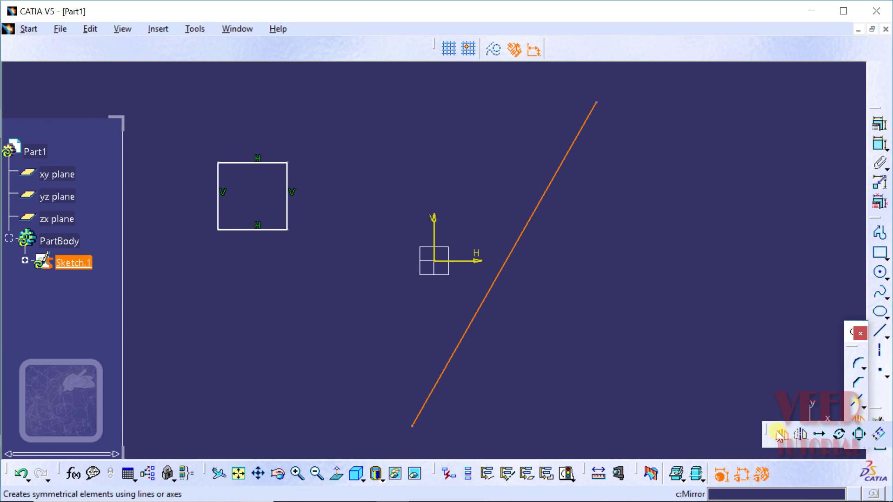
{"action": "left_click", "coordinate": [858, 421]}
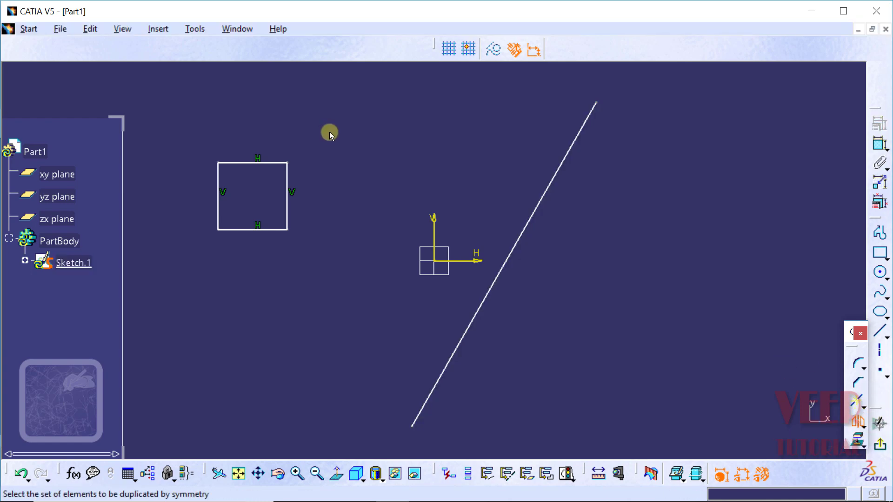
{"action": "left_click_drag", "start_coordinate": [328, 134], "coordinate": [193, 267]}
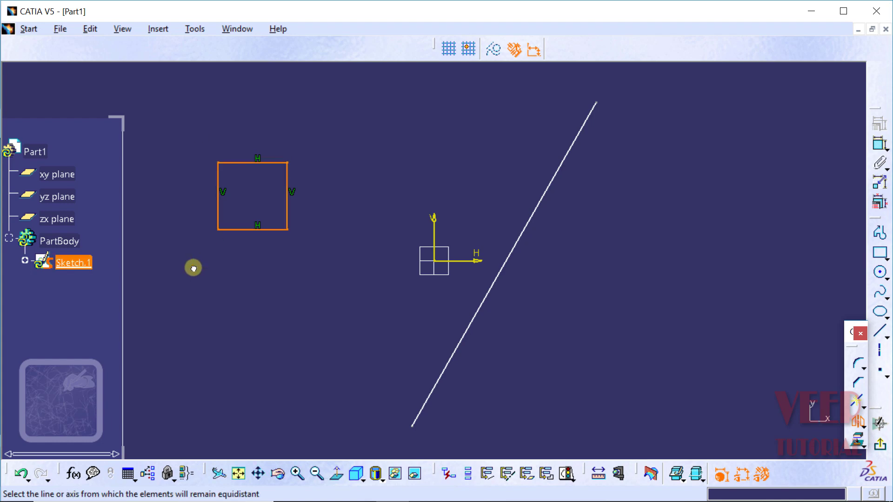
{"action": "left_click", "coordinate": [519, 235]}
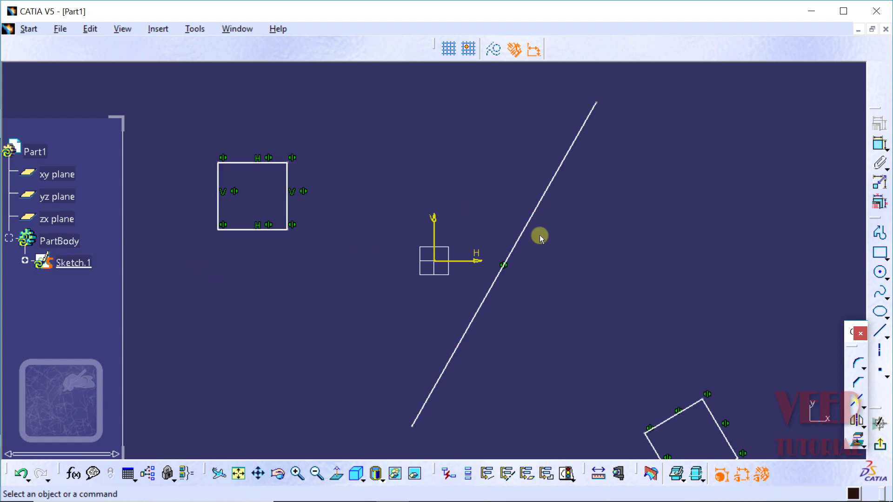
{"action": "left_click", "coordinate": [260, 476]}
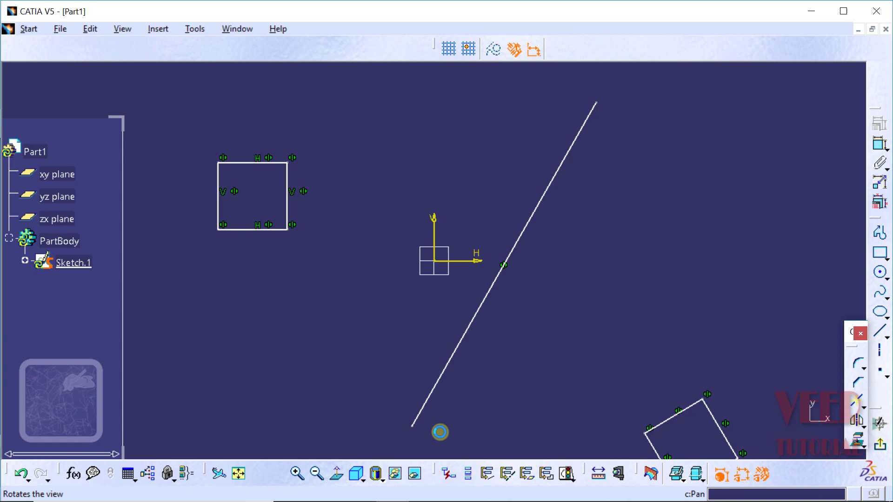
{"action": "mouse_move", "coordinate": [440, 431]}
{"action": "left_mouse_down"}
{"action": "mouse_move", "coordinate": [576, 293]}
{"action": "mouse_move", "coordinate": [538, 280]}
{"action": "left_mouse_up"}
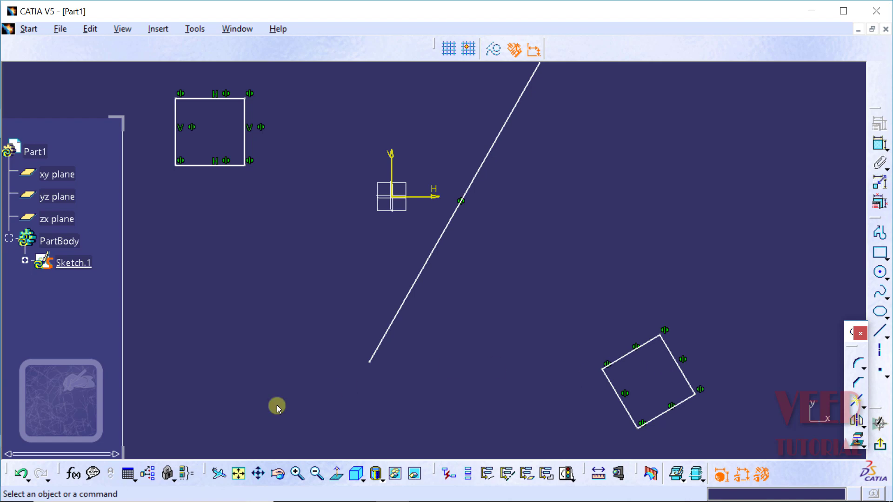
Undo the tilted mirrored copy and recentre the sketch in the view
{"action": "left_click", "coordinate": [23, 475]}
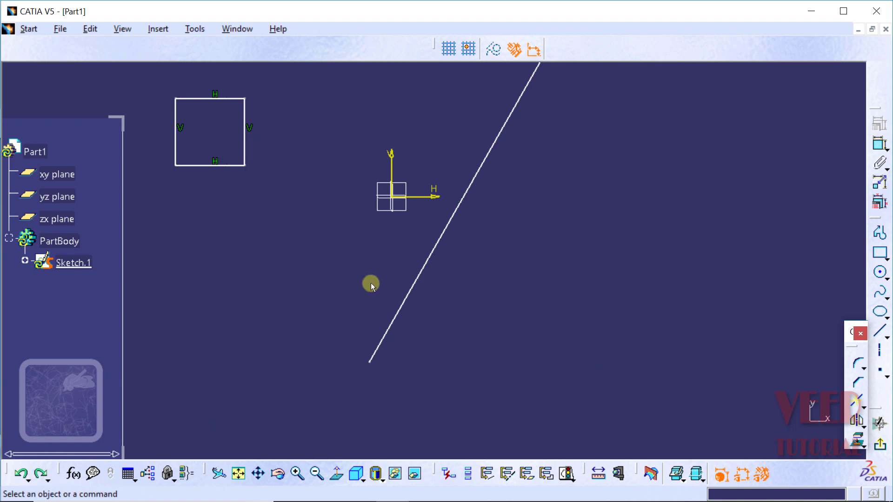
{"action": "left_click", "coordinate": [276, 474]}
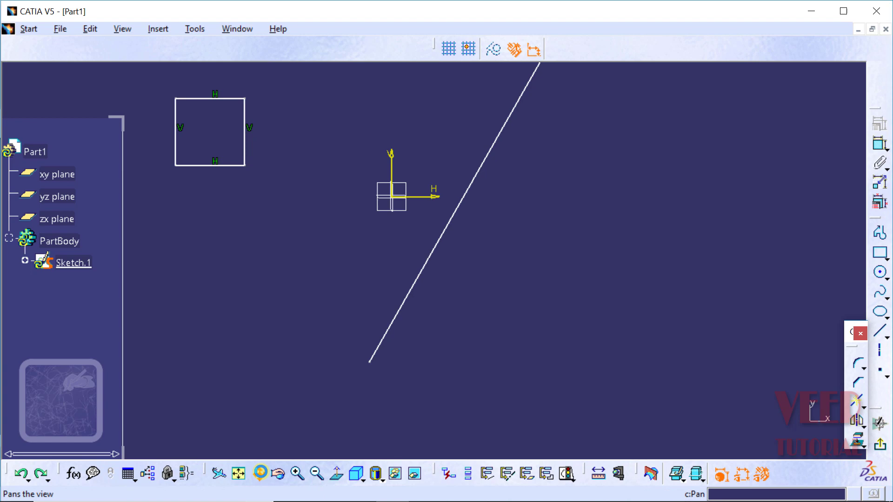
{"action": "mouse_move", "coordinate": [370, 170]}
{"action": "left_mouse_down"}
{"action": "mouse_move", "coordinate": [374, 223]}
{"action": "mouse_move", "coordinate": [439, 266]}
{"action": "left_mouse_up"}
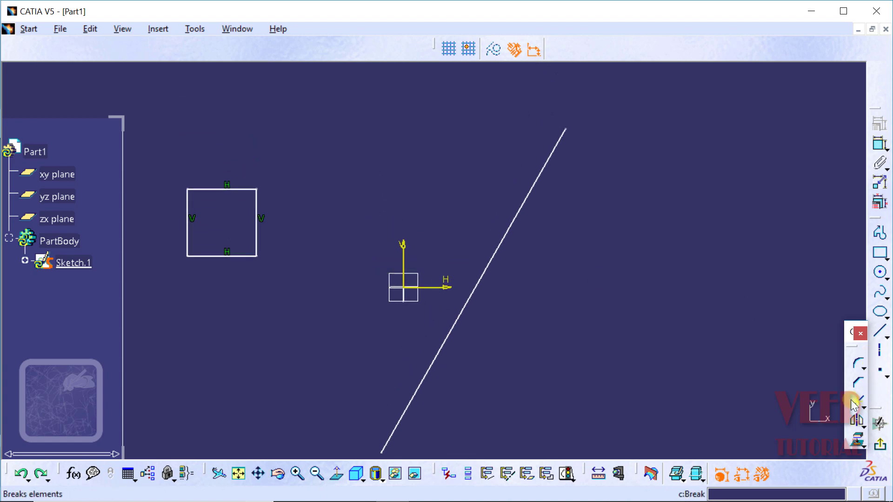
Reflect the rectangle across the V axis with Symmetry, without keeping the original
{"action": "left_click", "coordinate": [862, 425]}
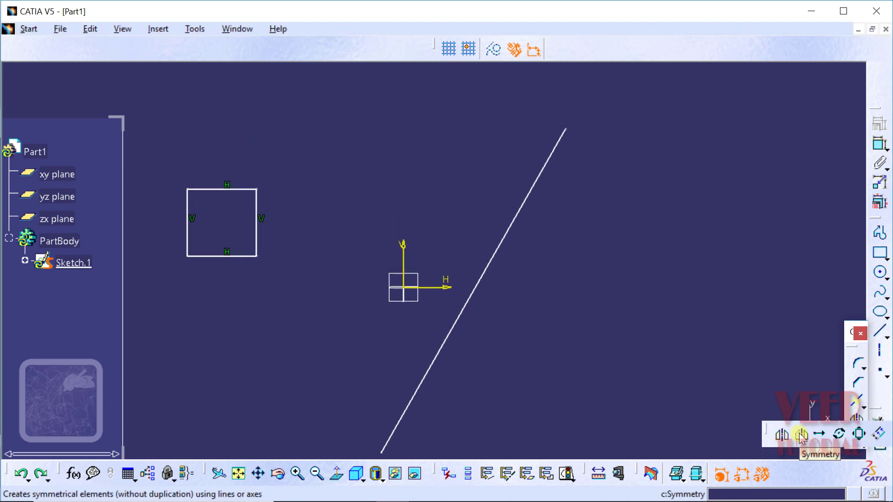
{"action": "left_click", "coordinate": [800, 435]}
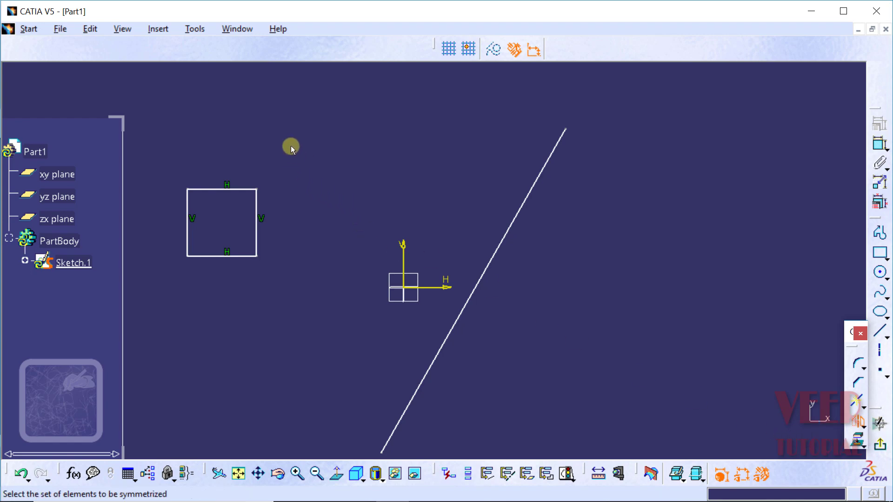
{"action": "left_click_drag", "start_coordinate": [290, 148], "coordinate": [171, 300]}
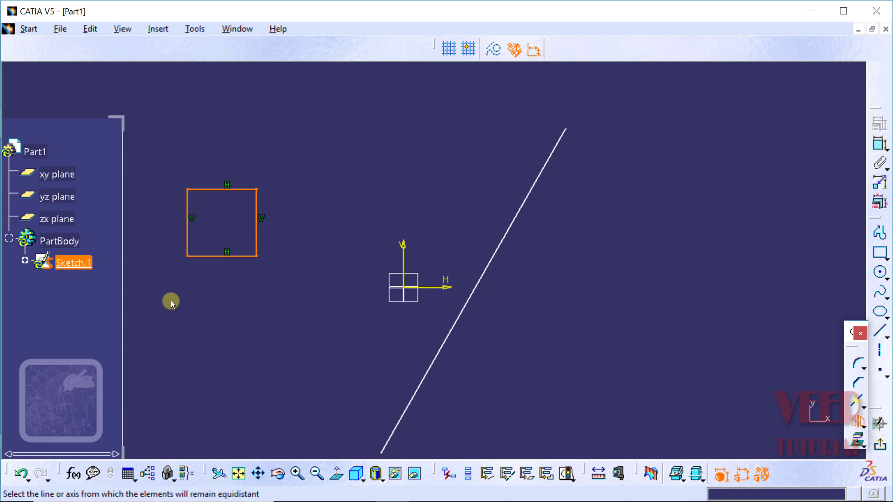
{"action": "left_click", "coordinate": [404, 267]}
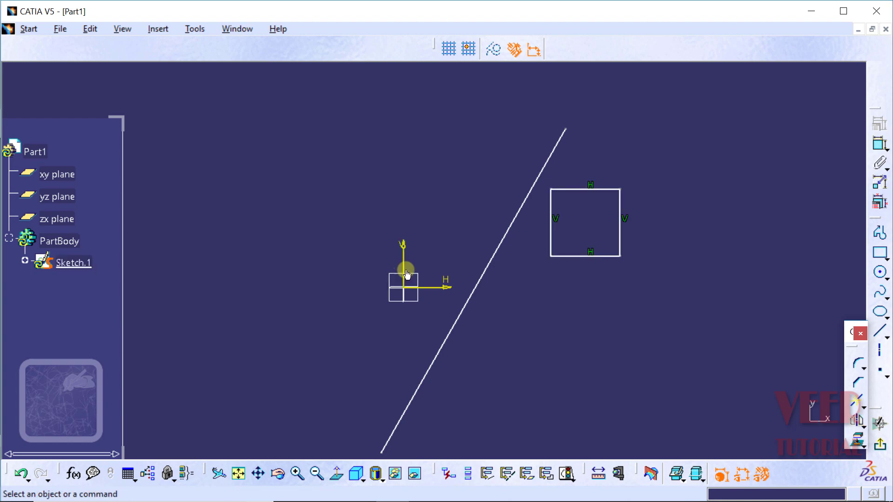